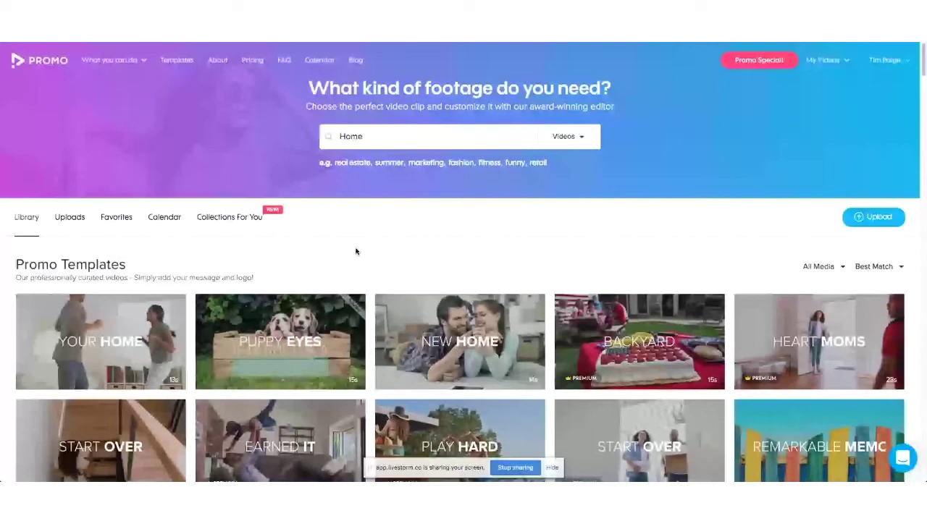
Browse the Home templates, preview the Play Hard template, and close the preview
scroll(355, 251, "down", 1)
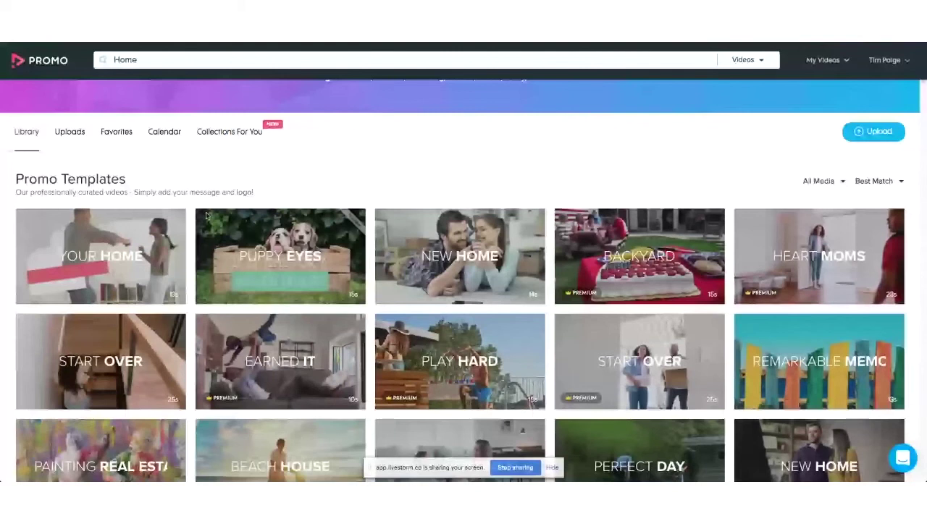
scroll(231, 246, "down", 1)
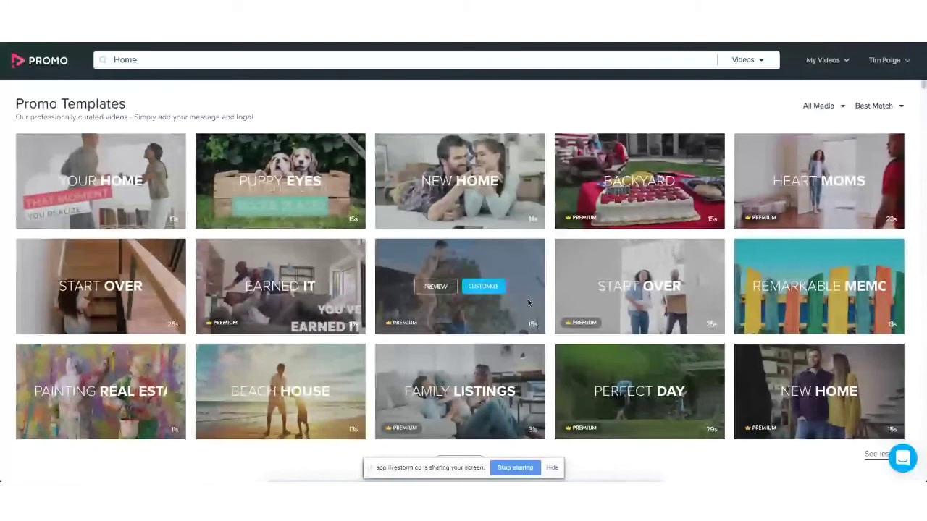
left_click(528, 303)
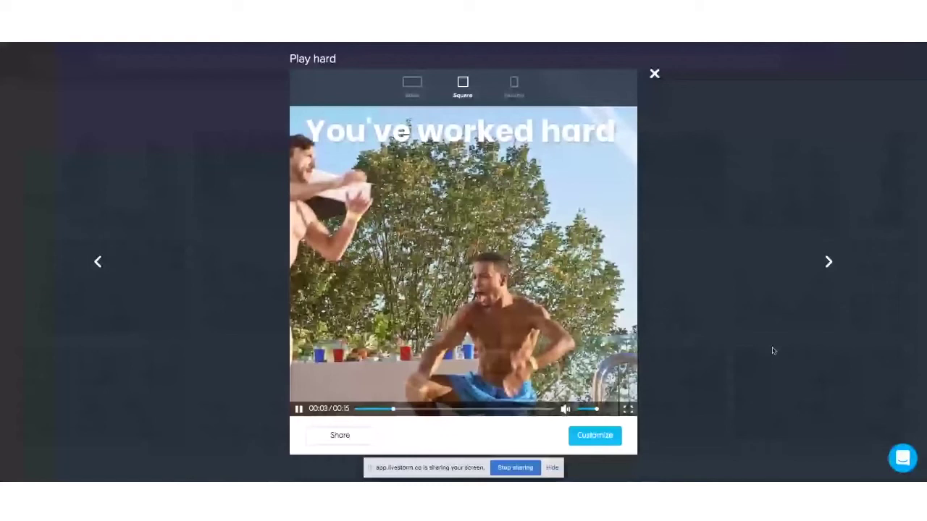
key("Right")
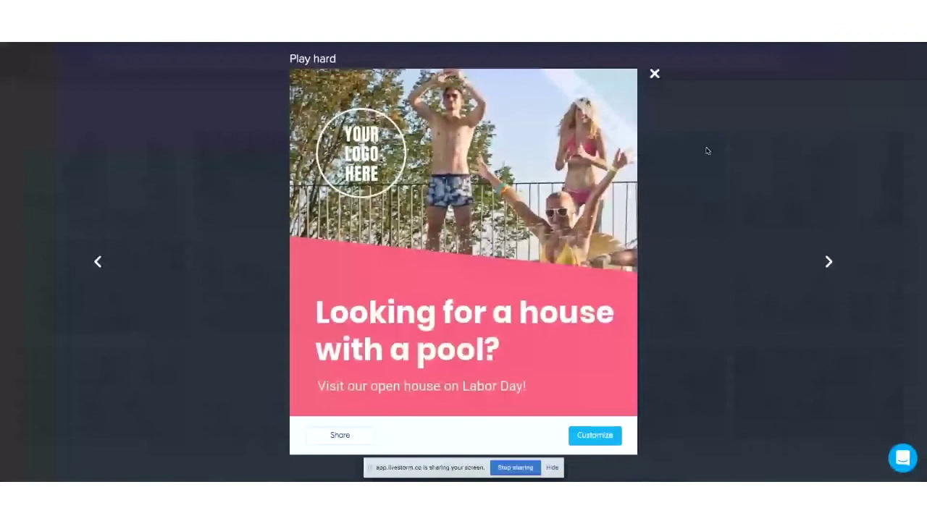
key("Escape")
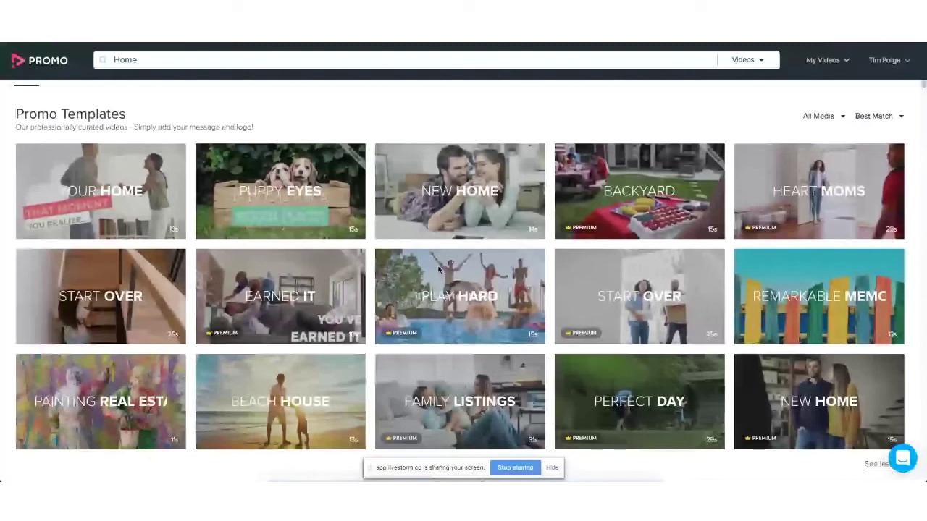
Search the video library for "dancing" and browse the matching templates
scroll(371, 227, "up", 3)
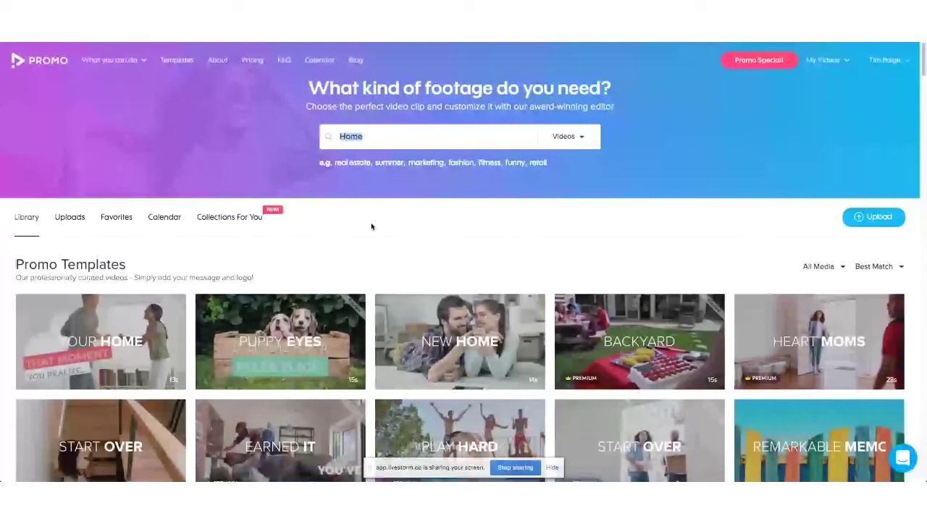
type("dancing")
key("Return")
scroll(416, 271, "down", 1)
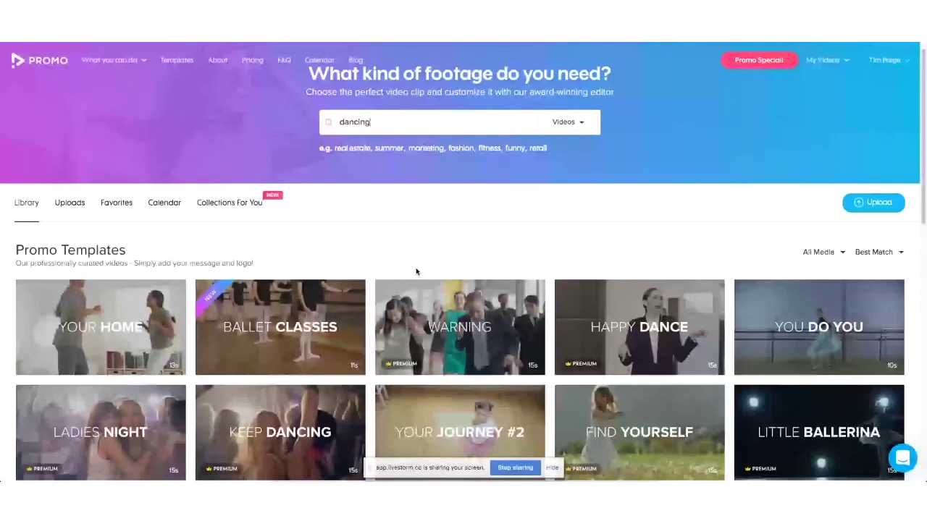
scroll(417, 272, "down", 2)
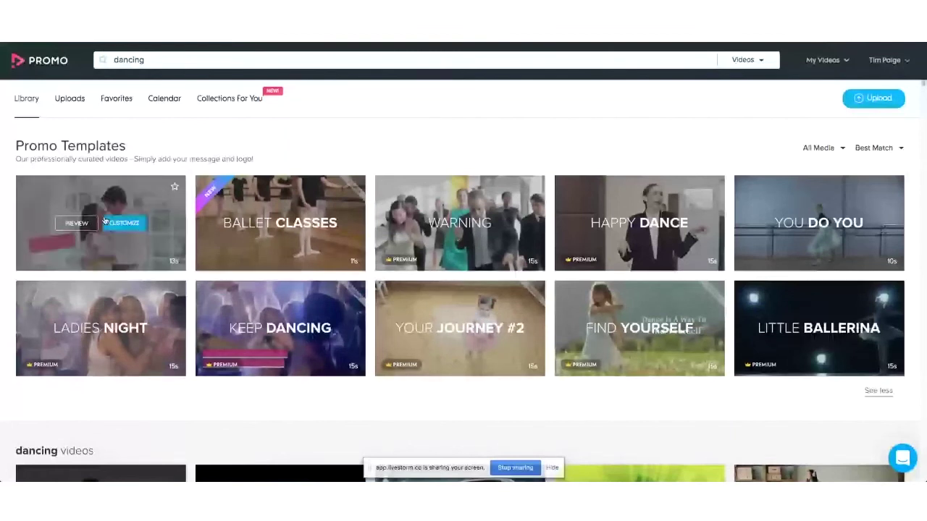
Open the library's content calendar and look through the September 2019 plan up to Friday the 13th
scroll(322, 230, "up", 2)
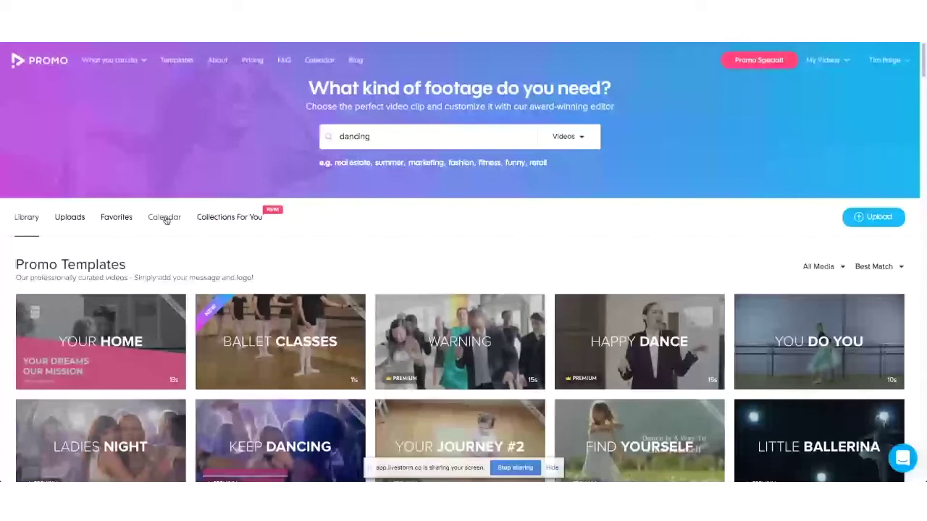
left_click(165, 218)
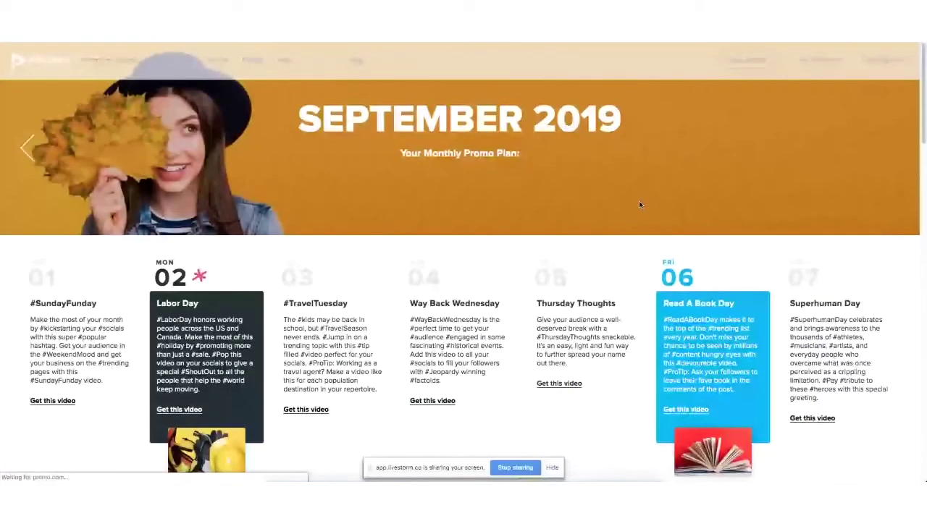
scroll(652, 217, "down", 2)
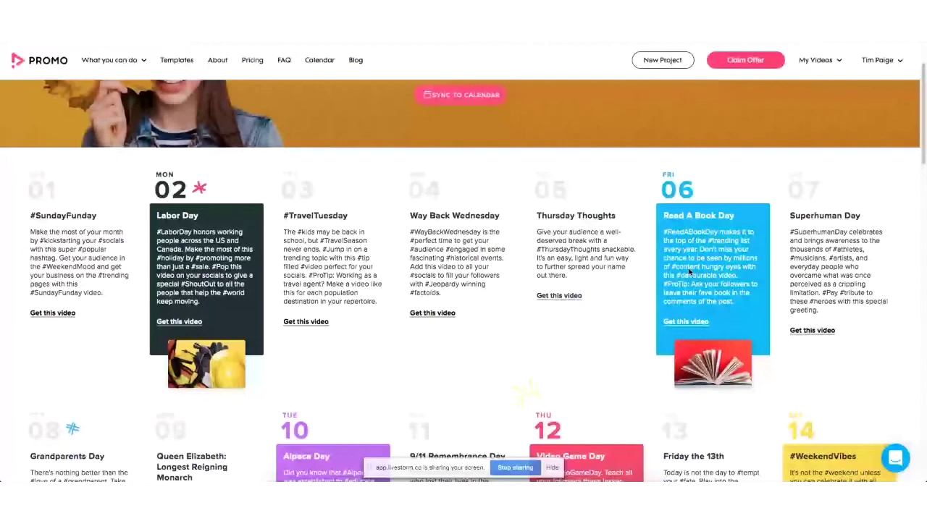
scroll(452, 258, "down", 5)
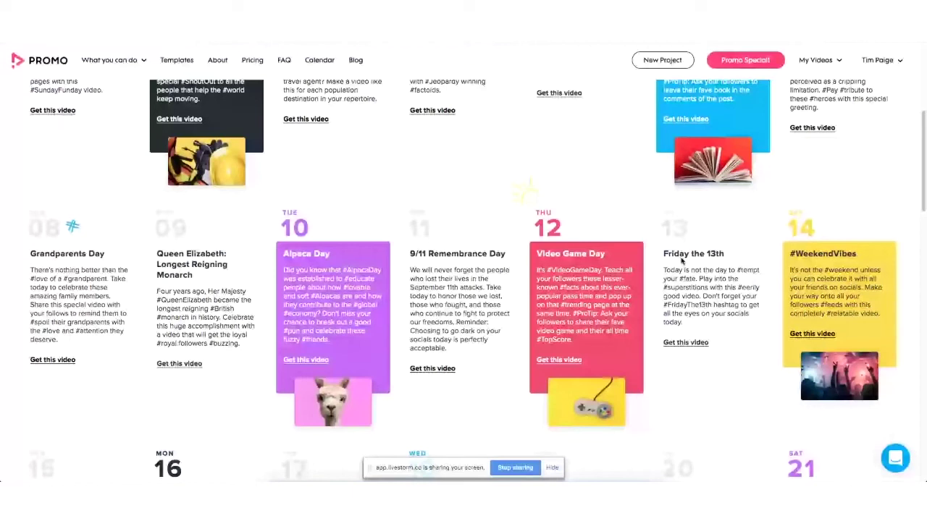
Play the Friday the 13th calendar video, and return to the calendar to look over the other days
left_click(685, 344)
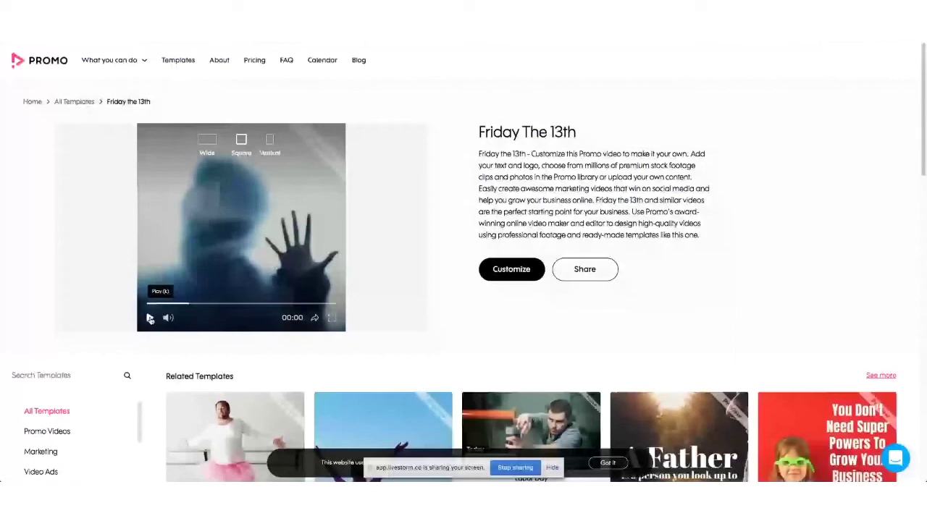
left_click(150, 319)
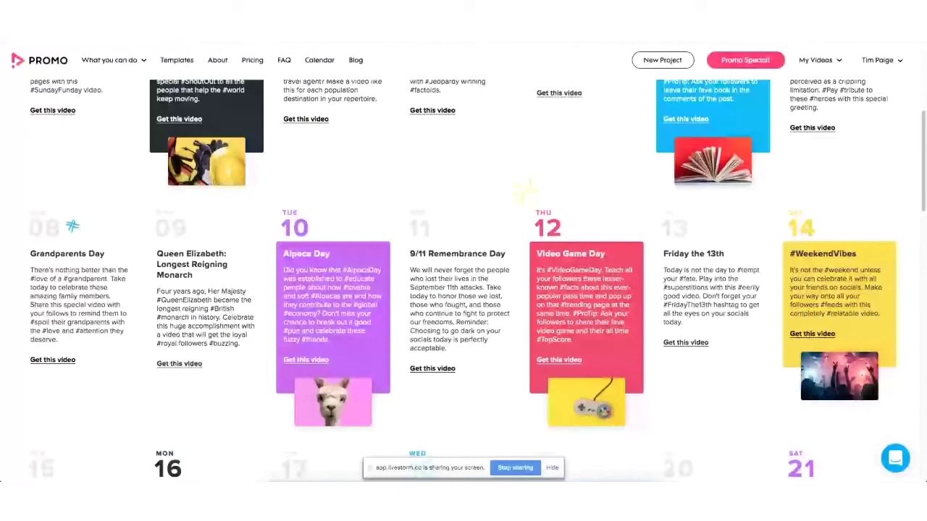
scroll(445, 414, "up", 1)
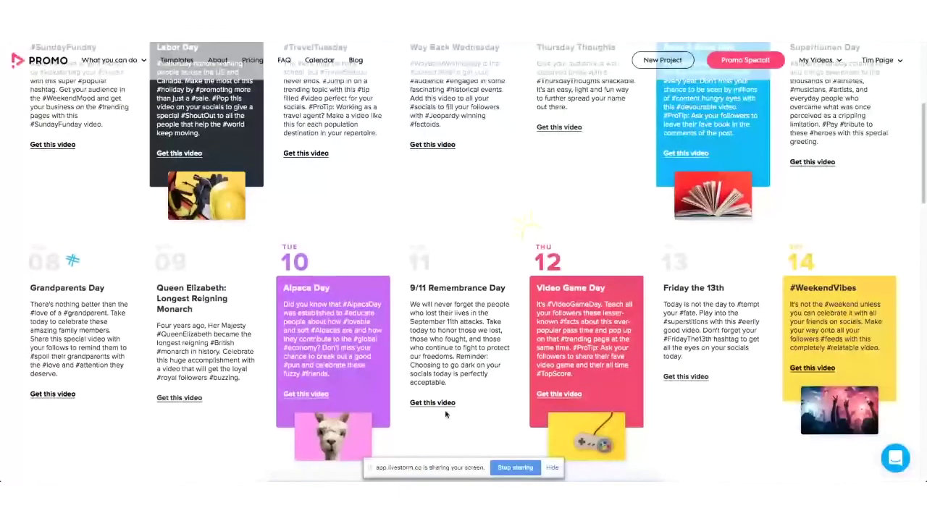
scroll(446, 414, "down", 9)
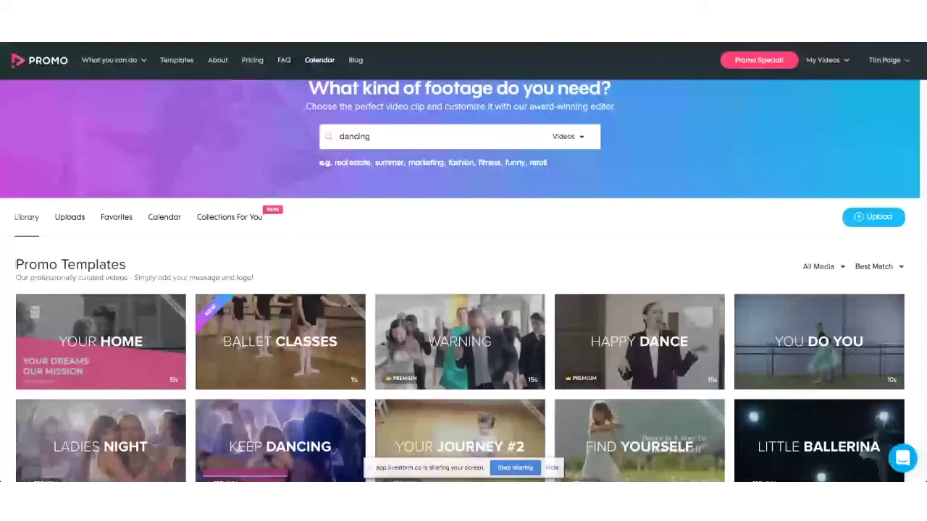
Open the Your Home template from the dancing results for customizing and set the video format to Wide
mouse_move(128, 360)
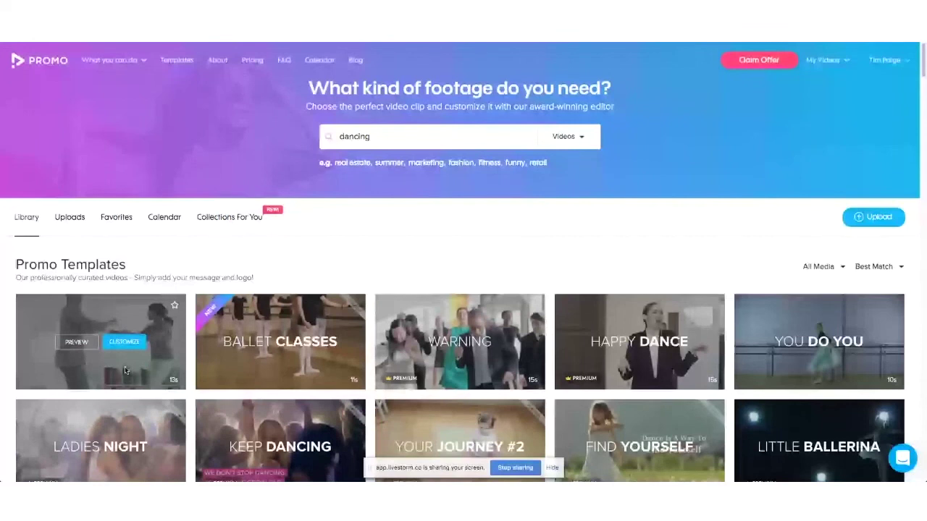
left_click(125, 371)
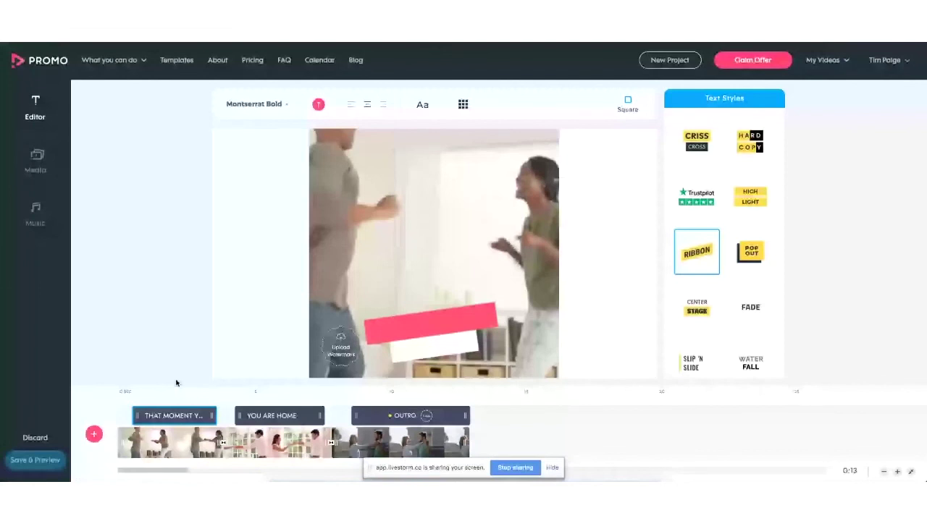
left_click(627, 104)
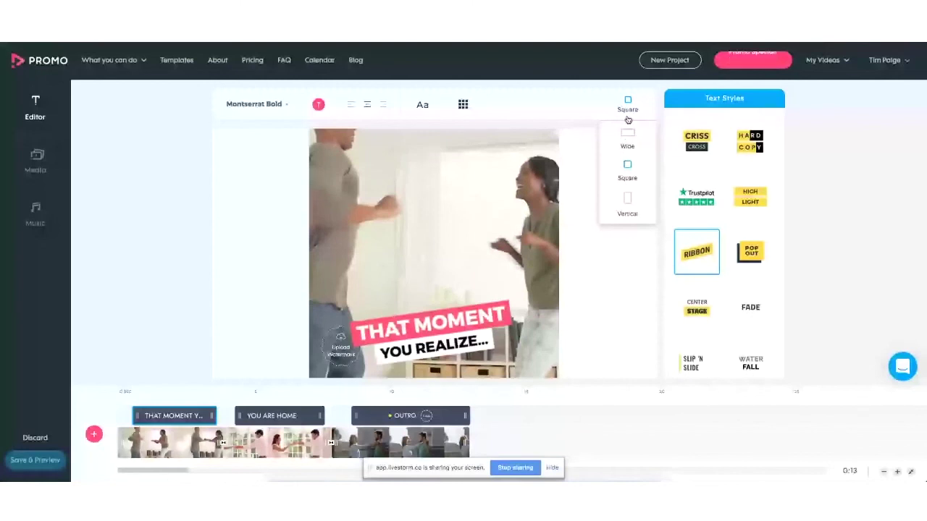
left_click(627, 137)
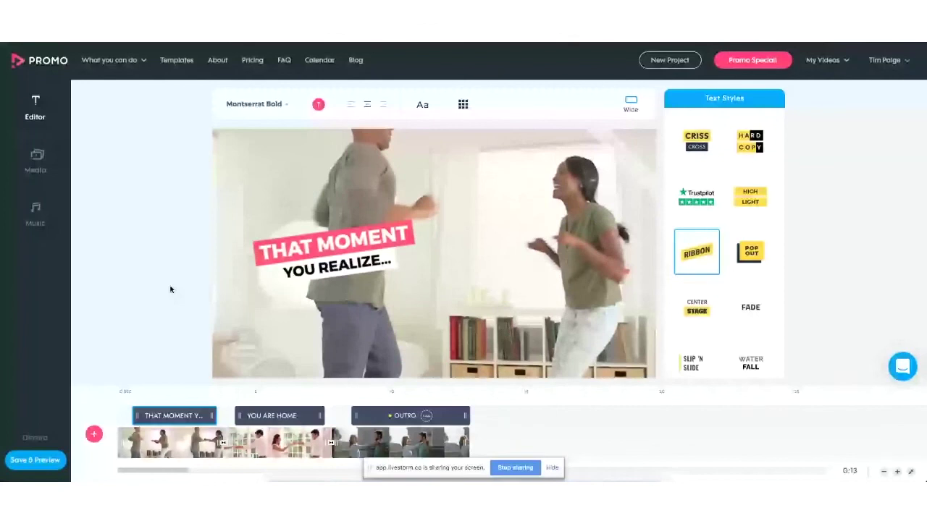
Extend the second clip into the last one so the last clip runs 03:50, and preview the second caption and the outro
mouse_move(193, 437)
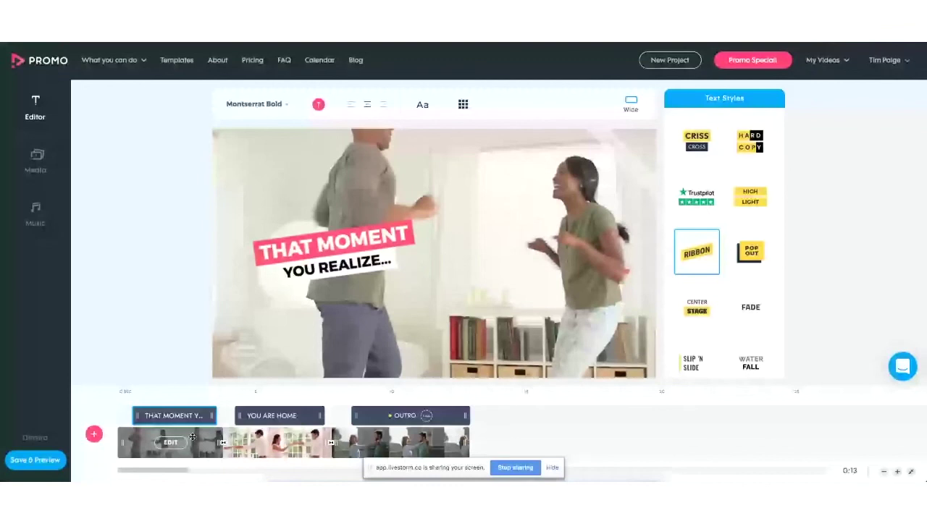
left_click(361, 447)
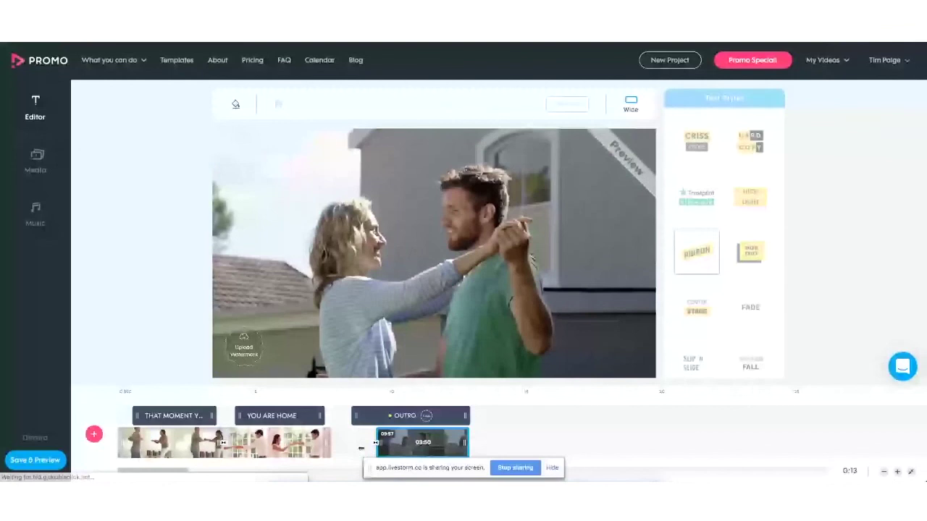
left_click(362, 446)
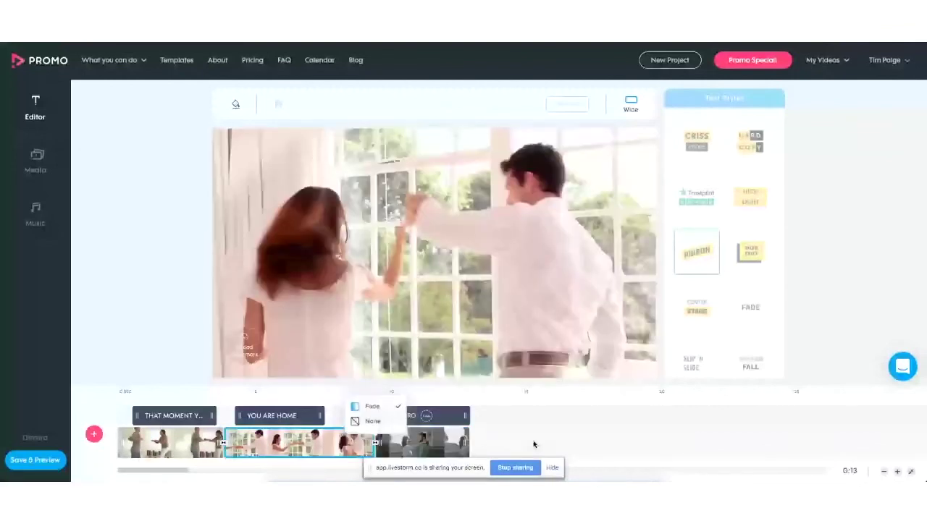
left_click(457, 441)
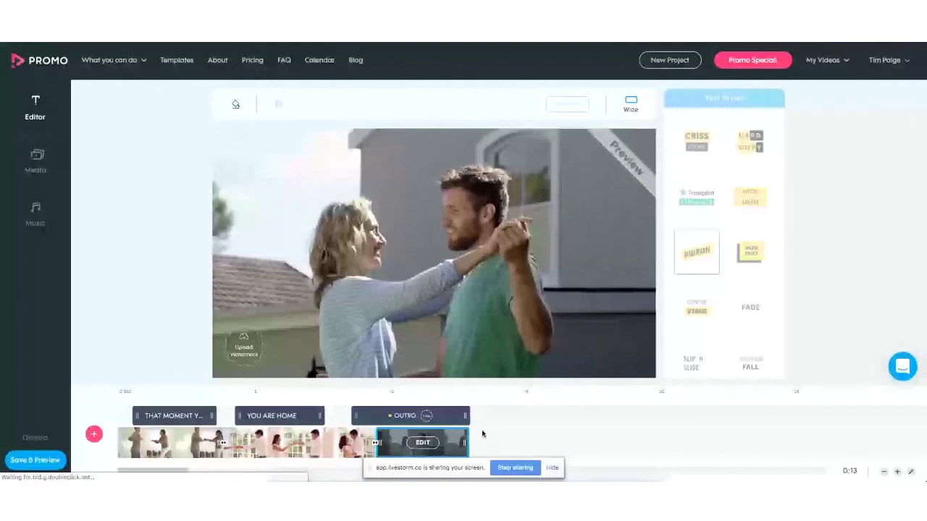
left_click(252, 417)
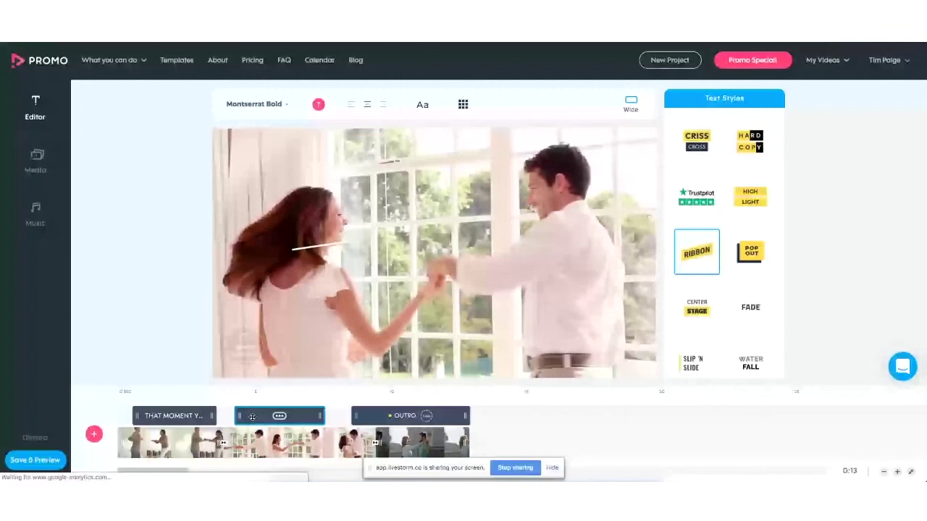
left_click(406, 416)
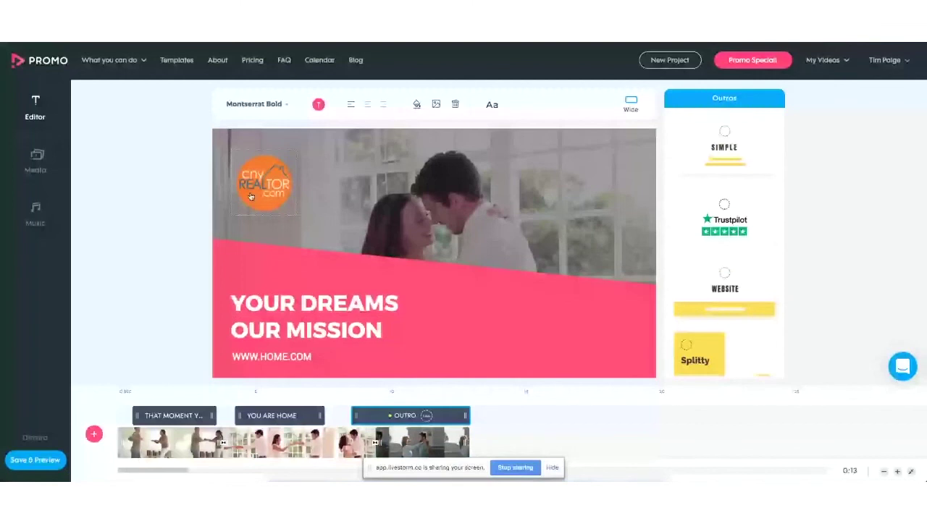
Replace the first caption's text with "WHY ARE THEY DANCING?" split over two lines
left_click(152, 414)
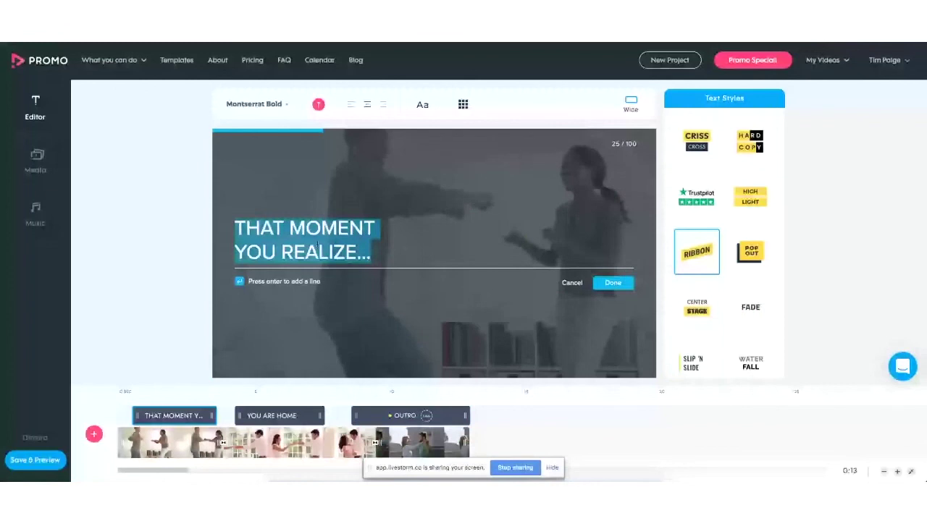
type("WHY ARE THEY DANCING?")
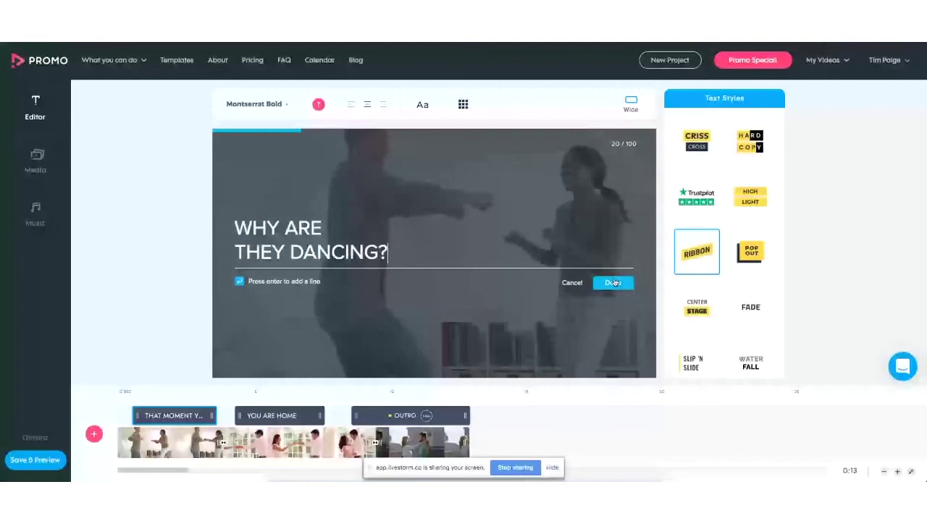
left_click(613, 283)
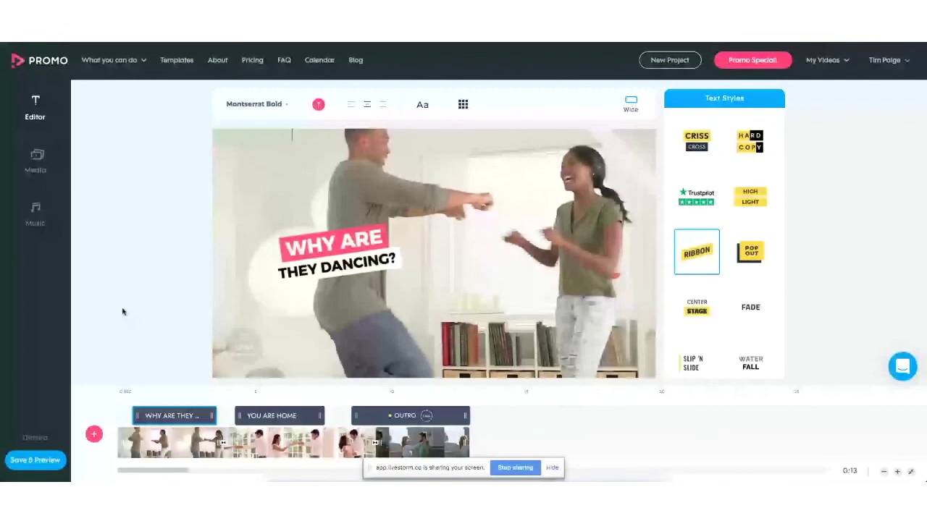
Replace the second caption's text with "THEY'VE REALIZED THEY'RE HOME" on two lines and apply the Criss Cross text style
left_click(231, 227)
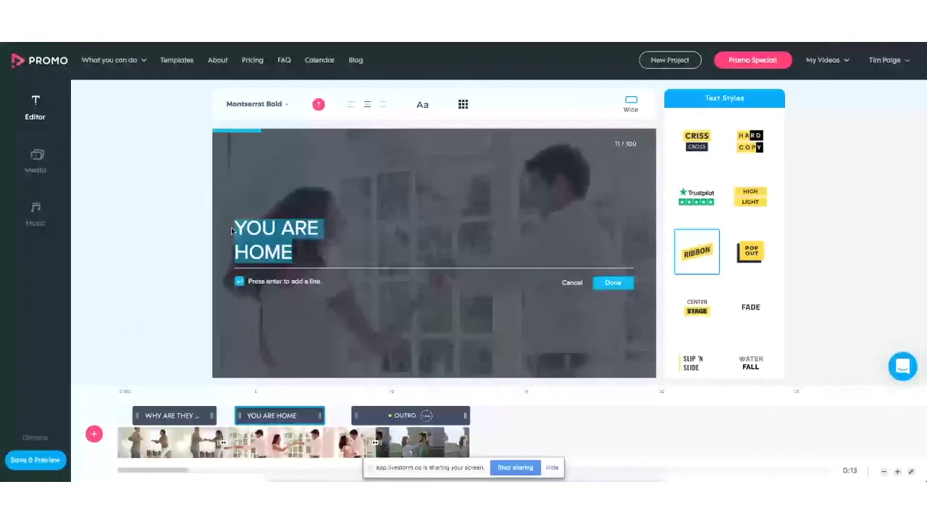
type("THEY")
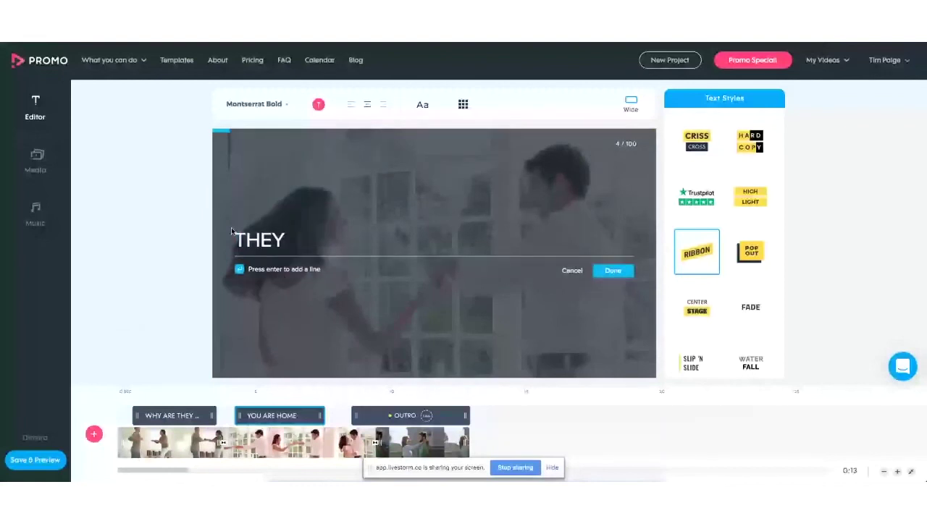
type("'VE REALIZED THEY'RE")
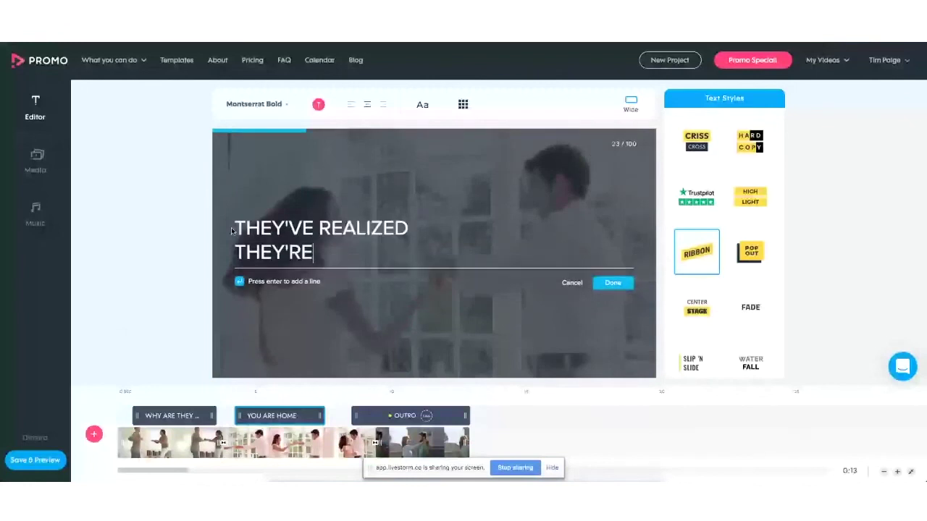
type(" HOME")
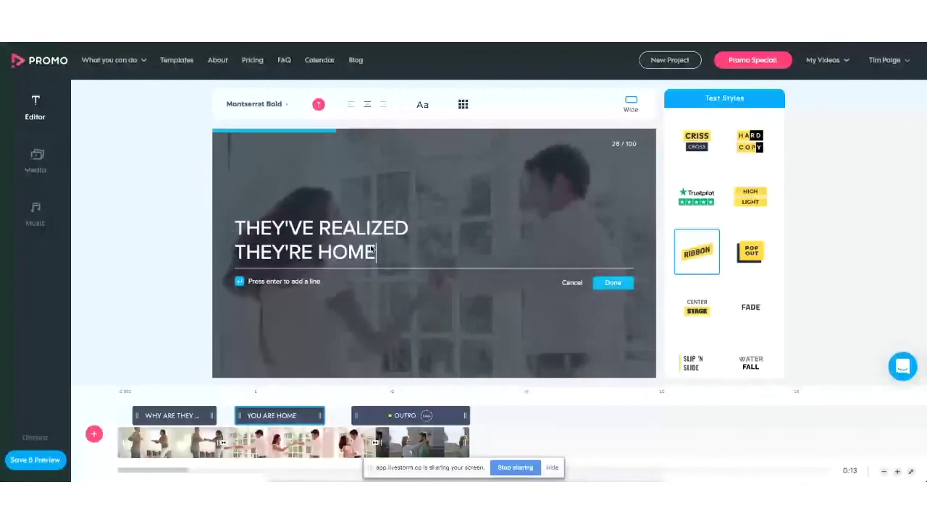
left_click(328, 258)
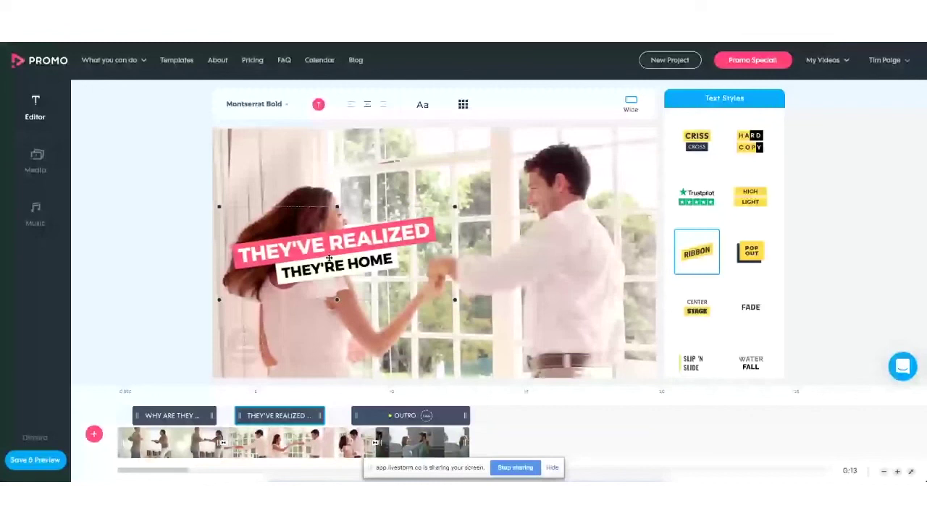
left_click(701, 144)
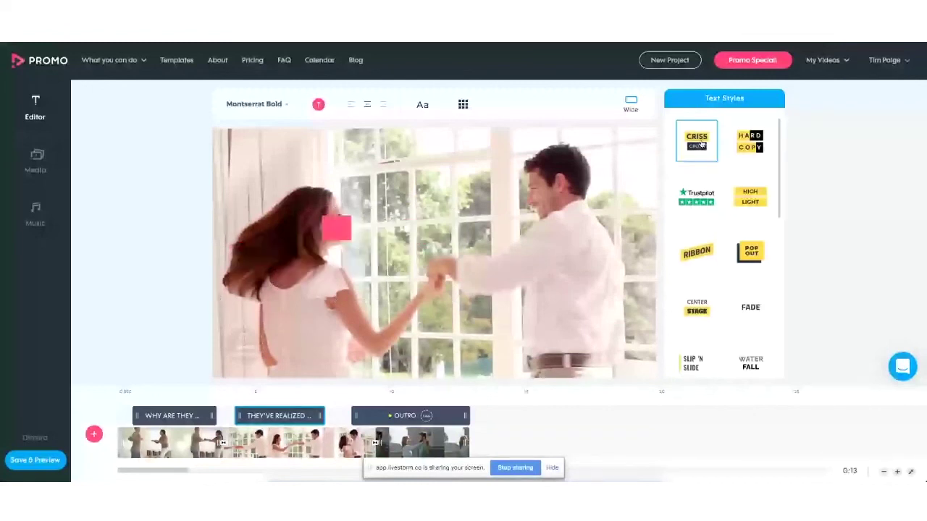
Try the Gift Wrapped text style on the second caption and apply the Ribbon style instead
scroll(748, 278, "down", 2)
scroll(724, 275, "down", 3)
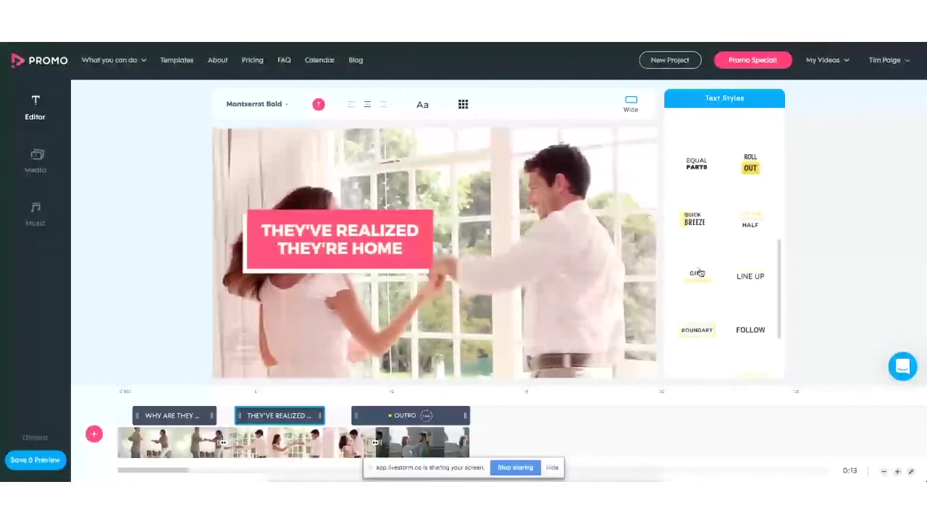
left_click(697, 273)
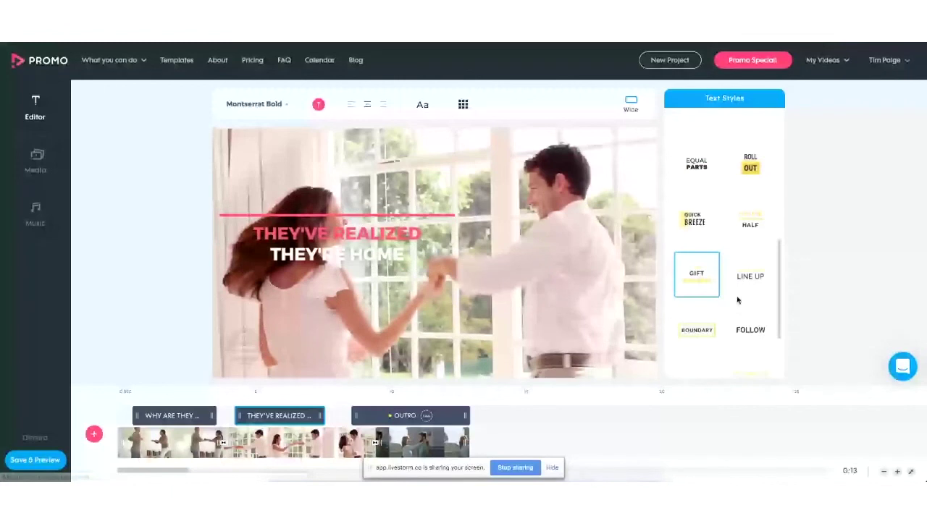
scroll(717, 304, "up", 5)
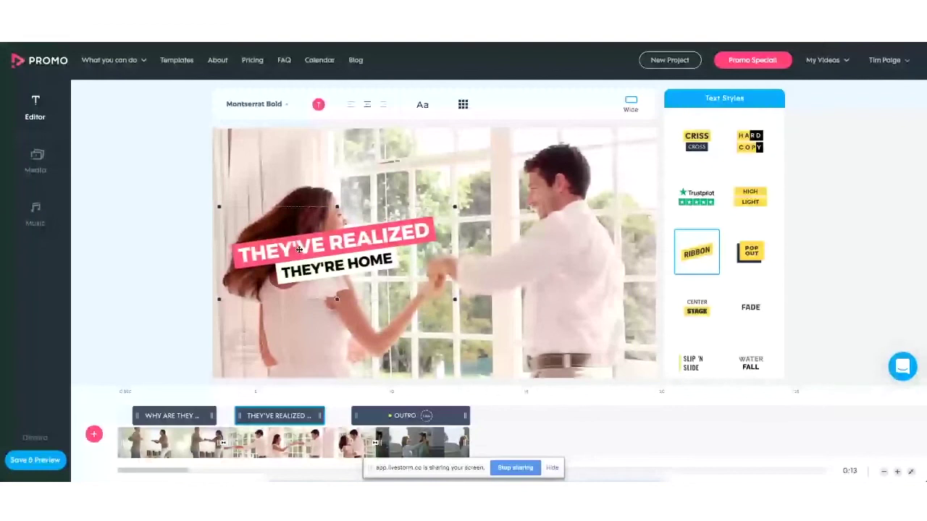
left_click(257, 104)
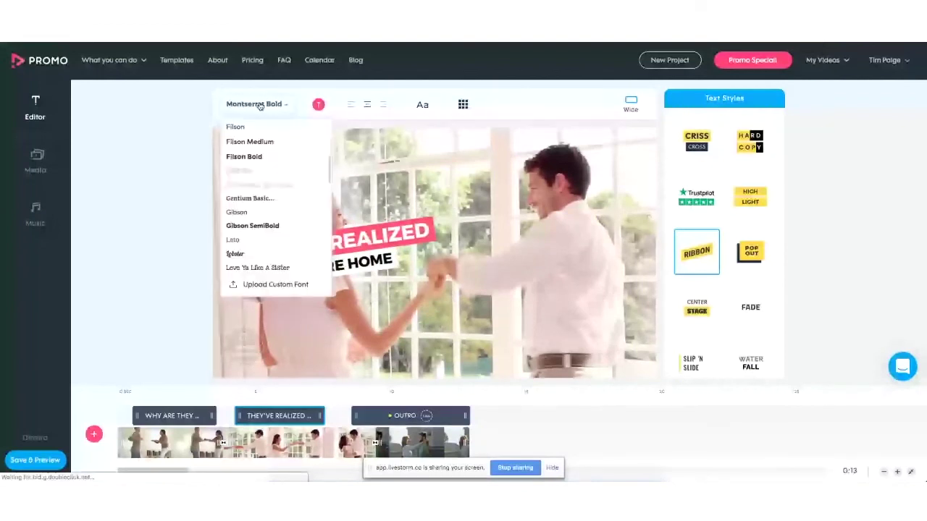
left_click(325, 117)
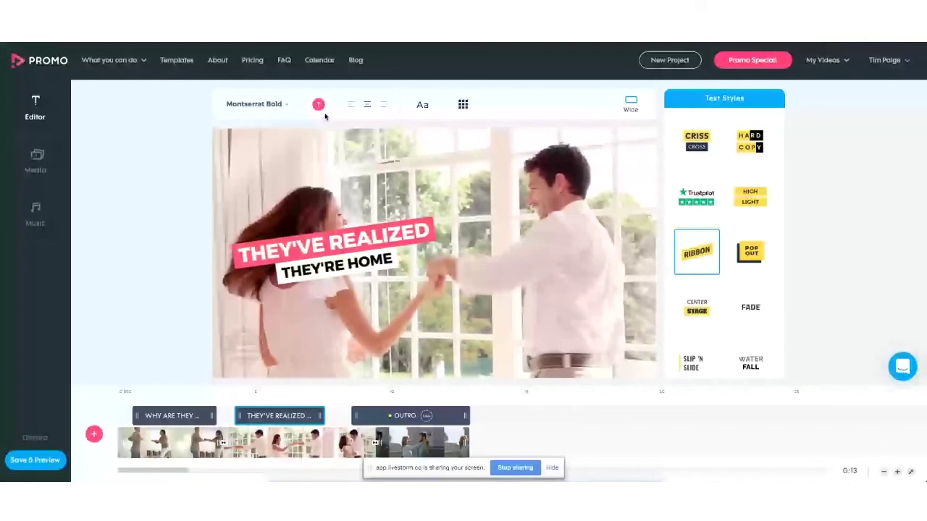
left_click(422, 107)
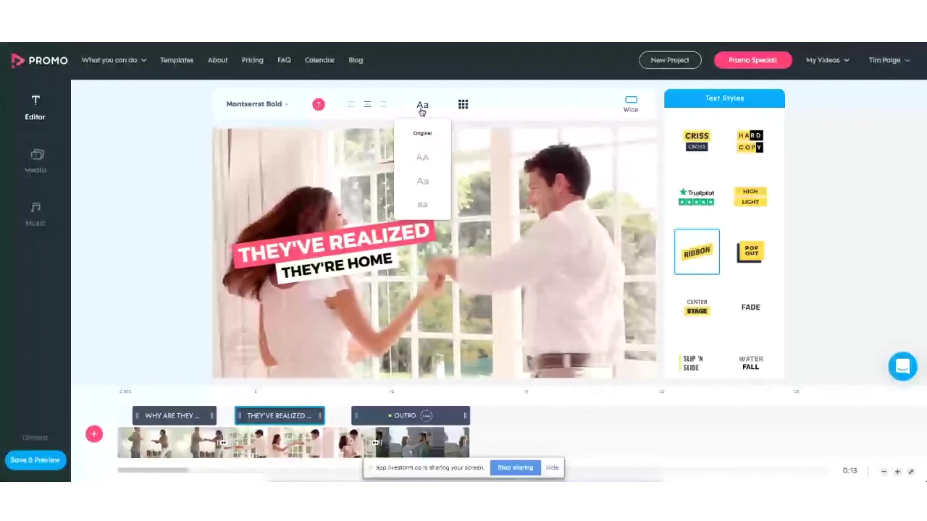
left_click(422, 108)
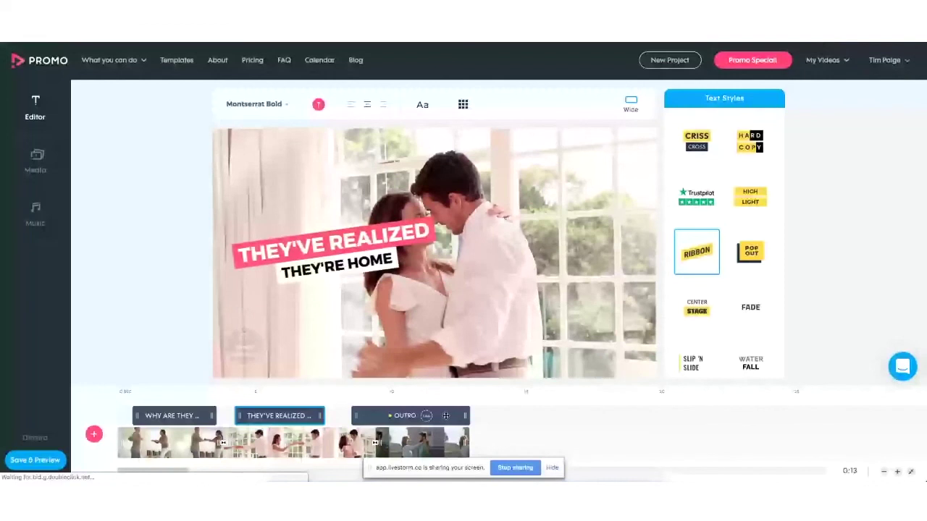
Replace the outro's first two text lines with "CONTACT US" and "TO FIND YOUR HOME", keeping the website line
left_click(445, 415)
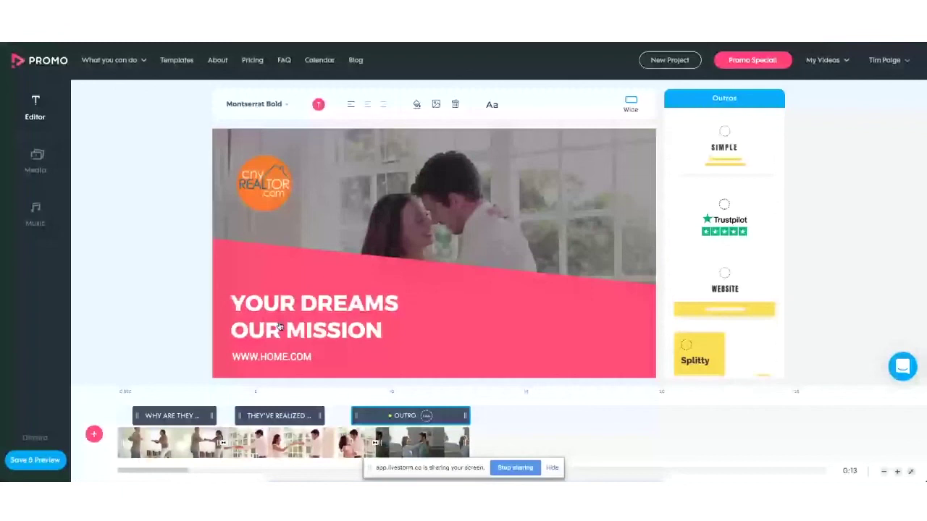
left_click(279, 327)
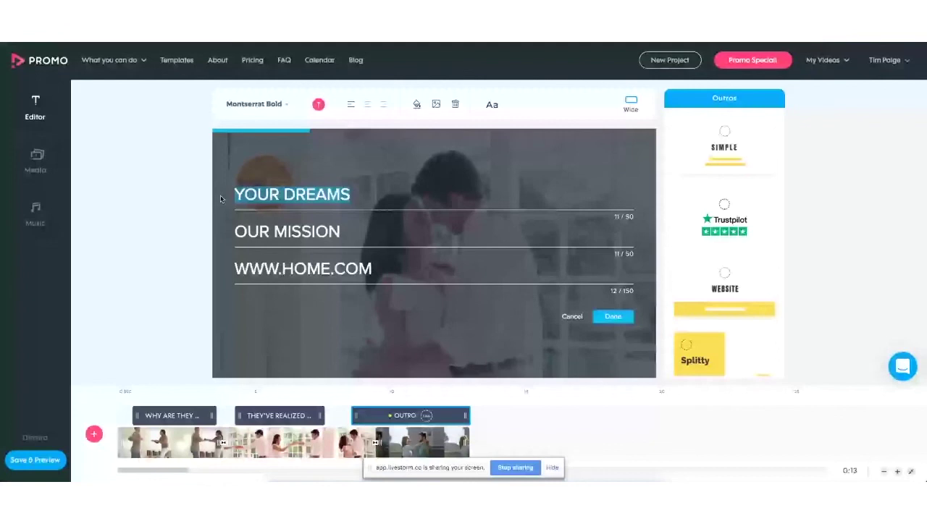
left_click(161, 351)
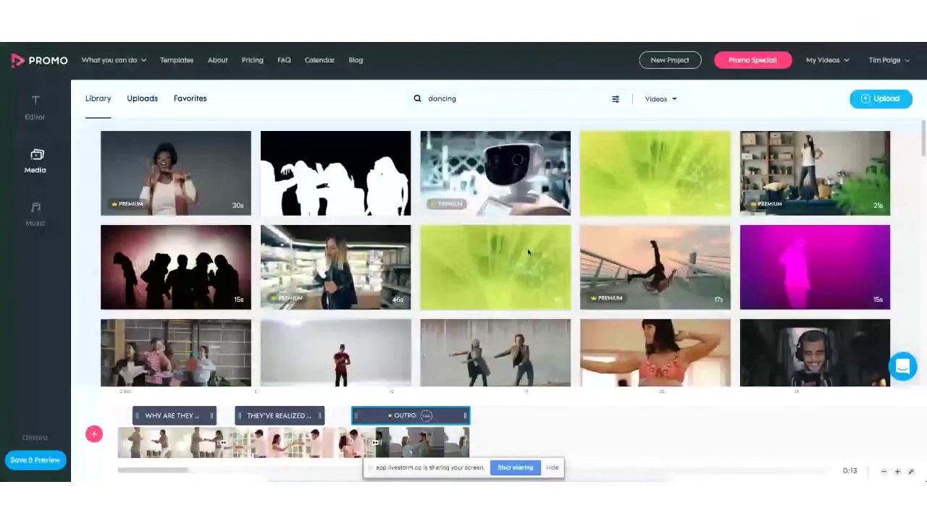
left_click(307, 177)
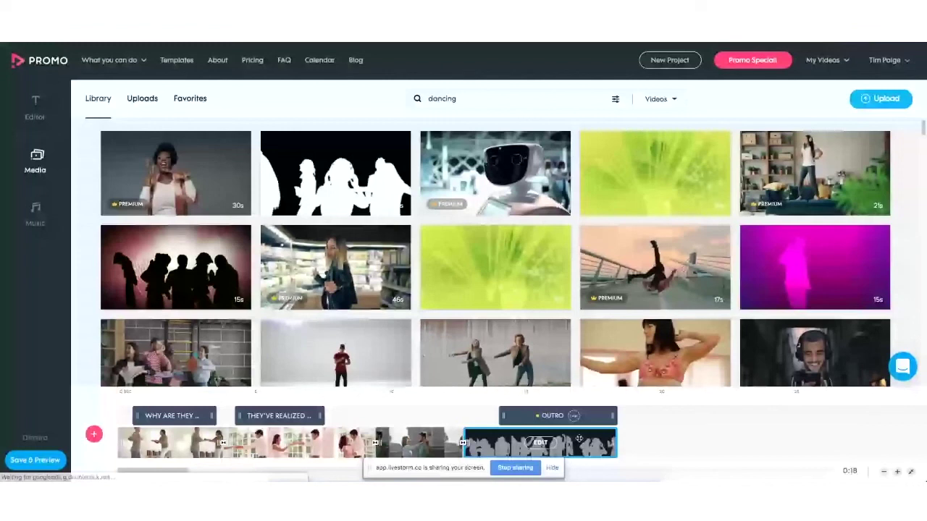
left_click(579, 438)
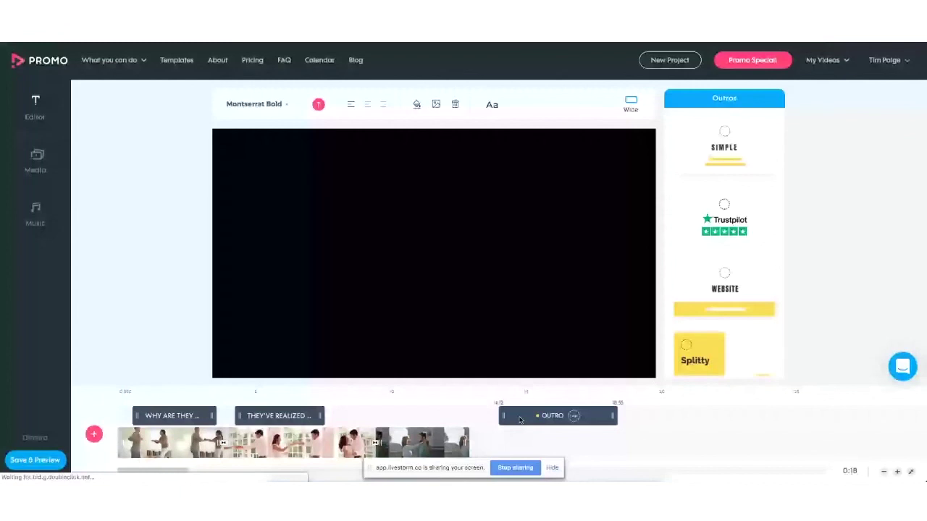
left_click_drag(519, 420, 372, 420)
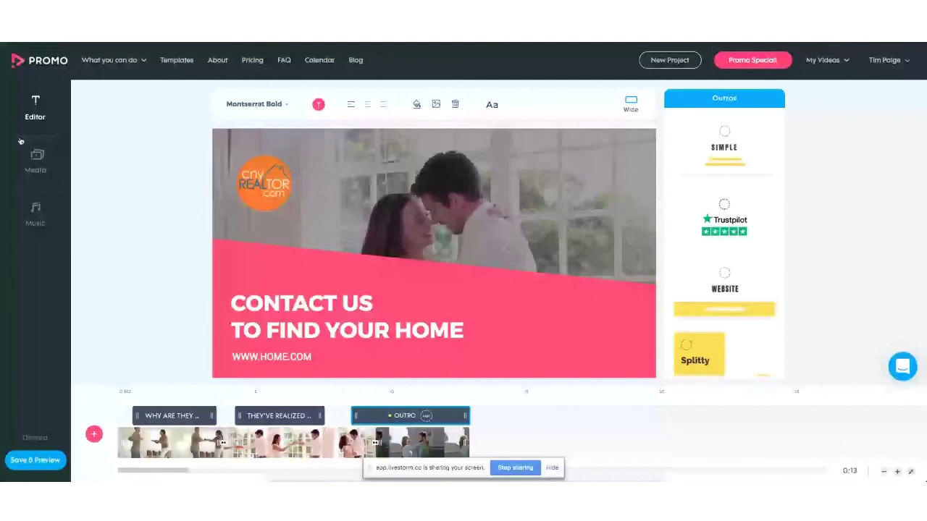
Switch the media library's dancing results to photos, and look through the music library and its tempo filter options
left_click(33, 153)
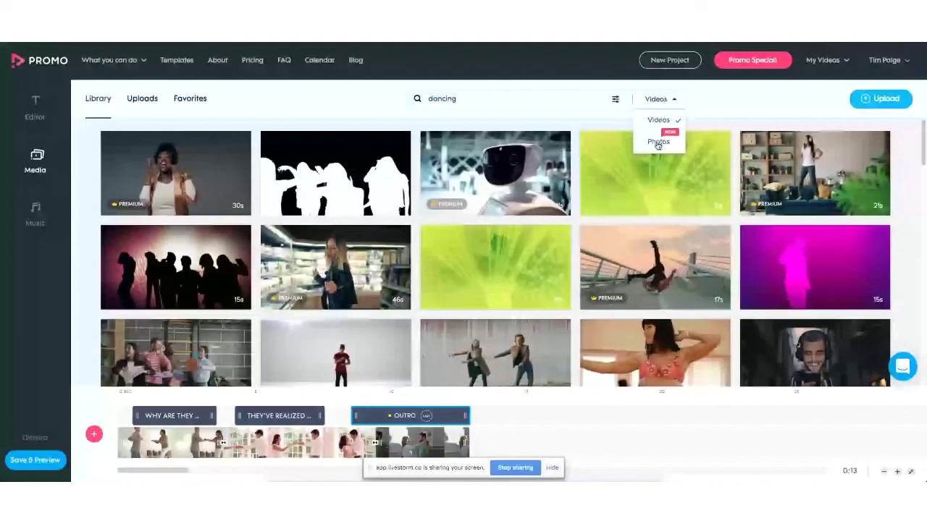
left_click(658, 142)
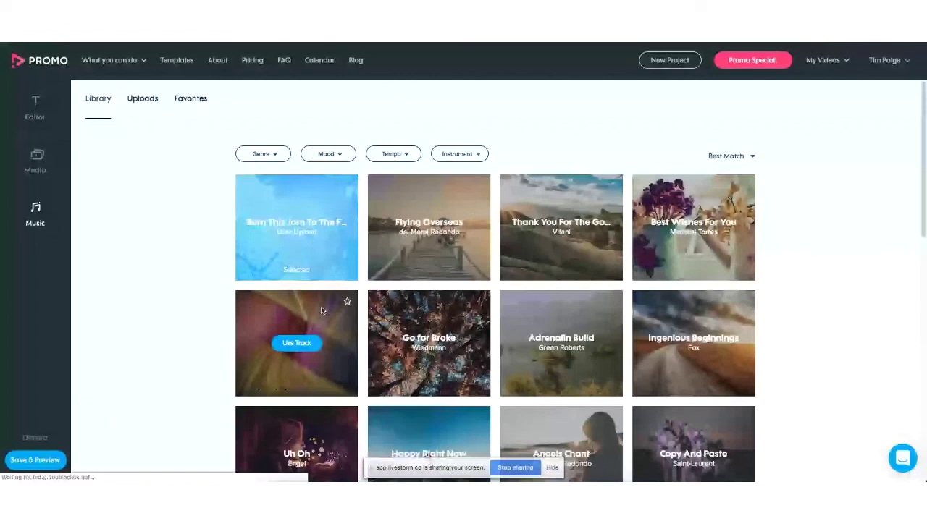
left_click(394, 157)
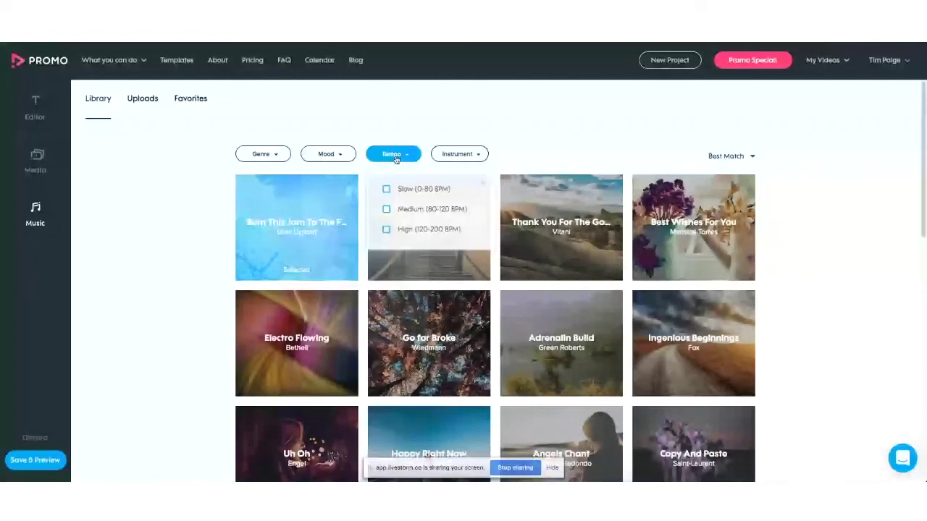
scroll(458, 407, "down", 2)
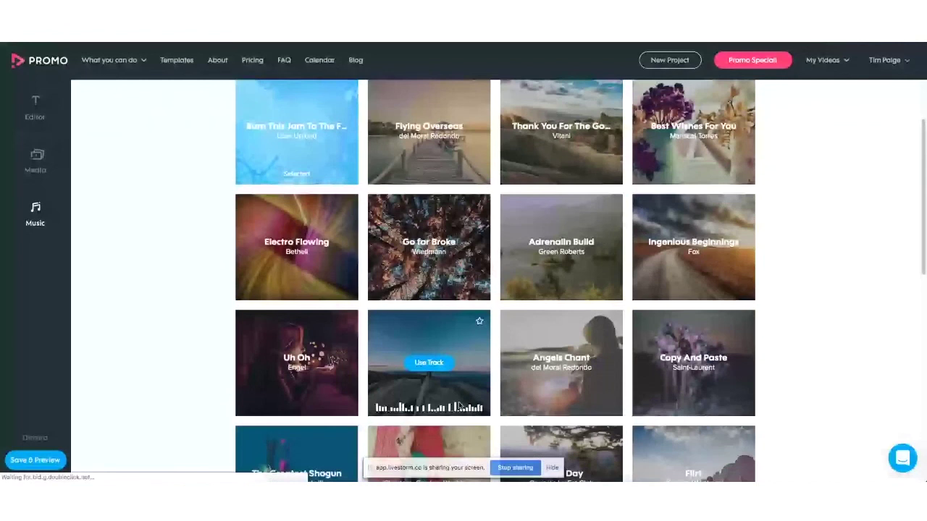
scroll(136, 259, "up", 2)
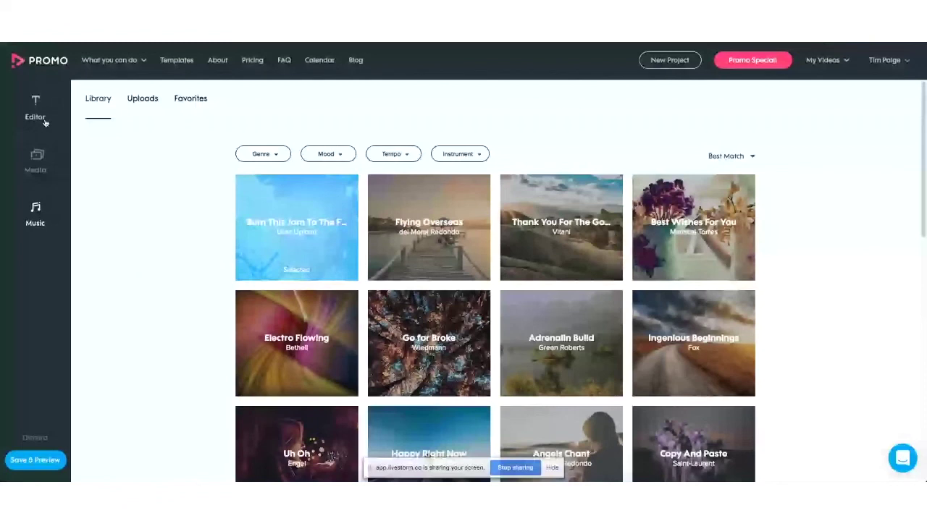
Save and preview the video, and check its link sharing options without sharing it
left_click(36, 461)
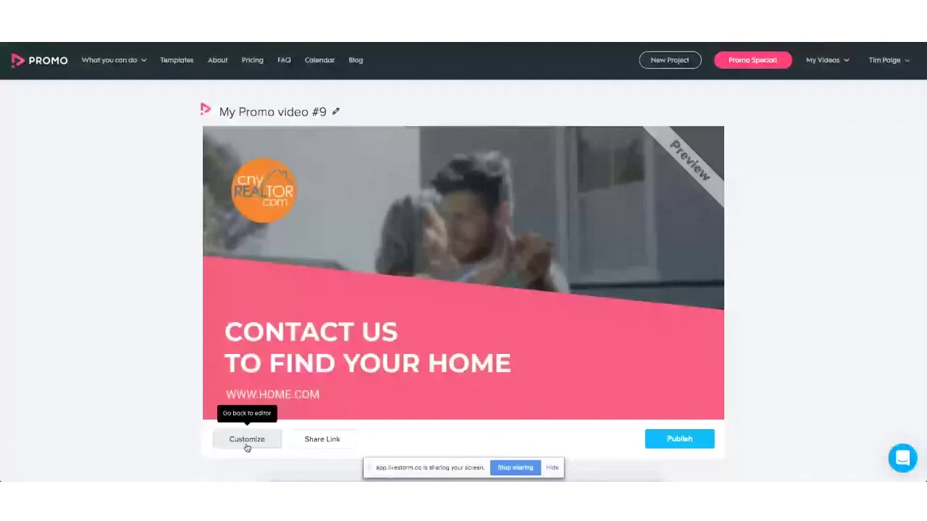
left_click(319, 439)
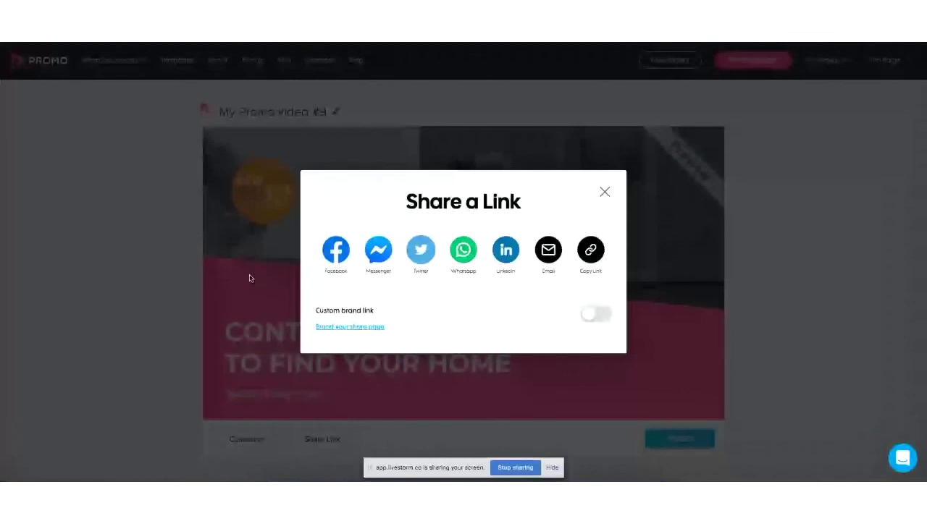
left_click(606, 192)
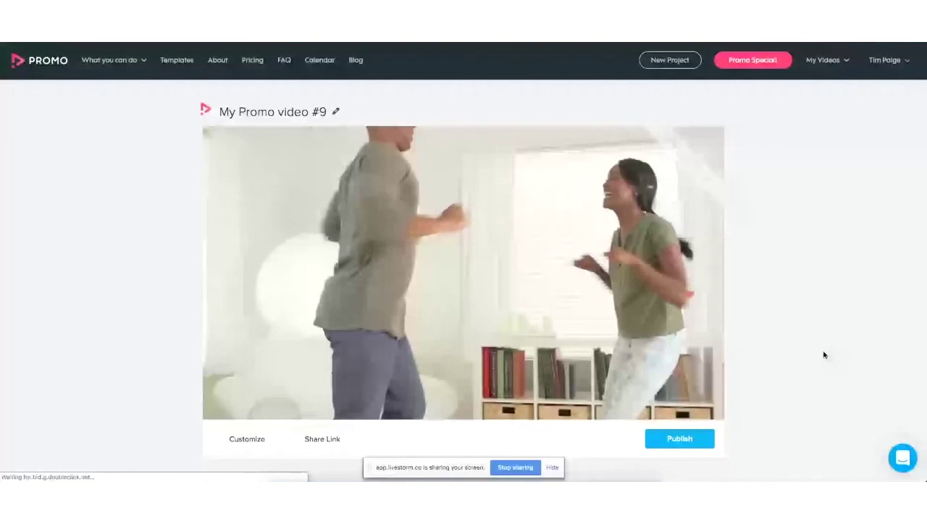
Proceed to publishing the video and expand the list of other channels
left_click(679, 439)
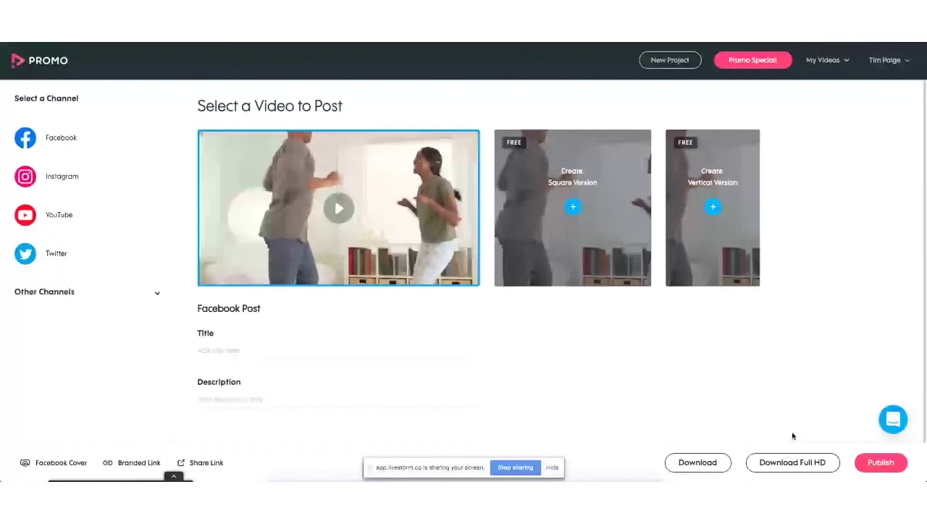
left_click(156, 295)
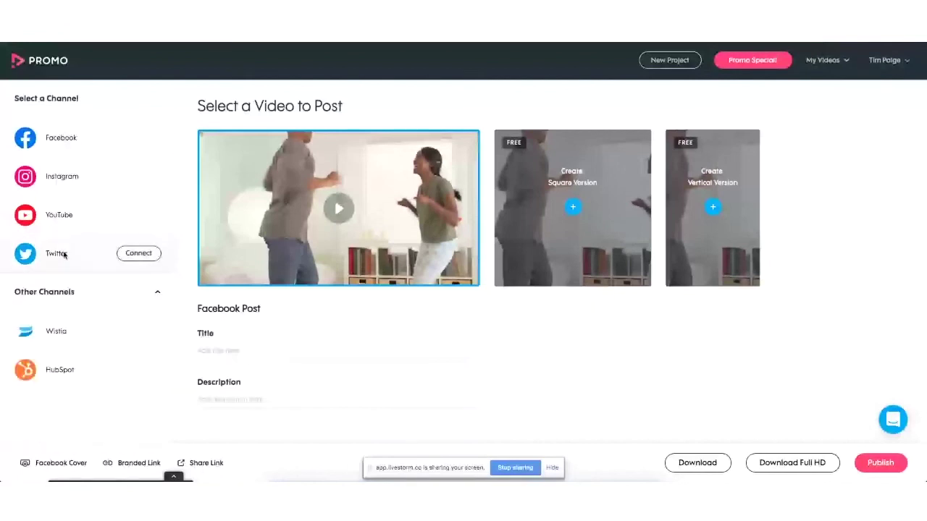